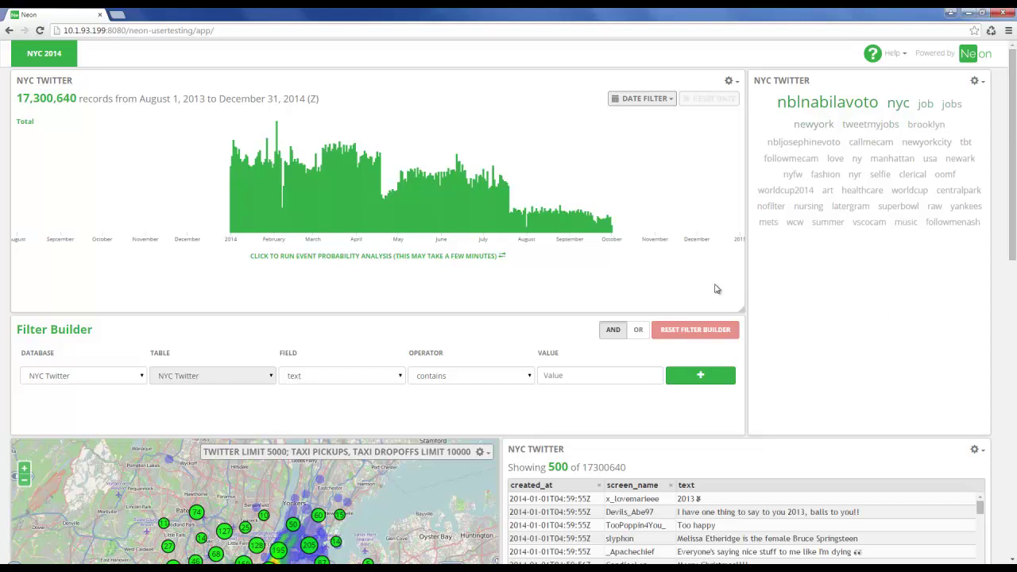
Widen the NYC Twitter timeline across the dashboard, try the Filter Builder above it, and restore the original layout.
left_click_drag(745, 284, 984, 261)
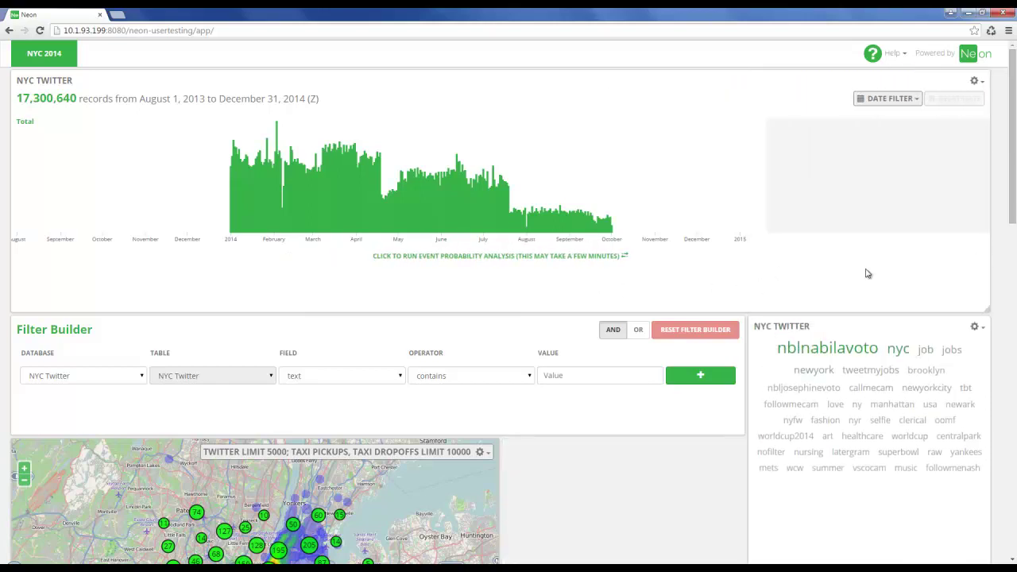
left_click_drag(533, 316, 535, 88)
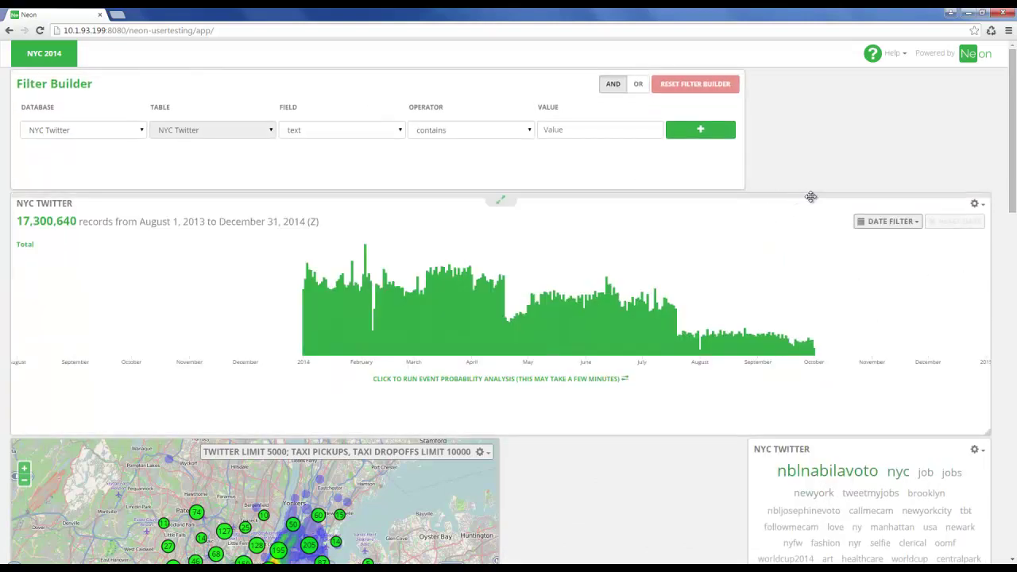
left_click_drag(810, 197, 811, 80)
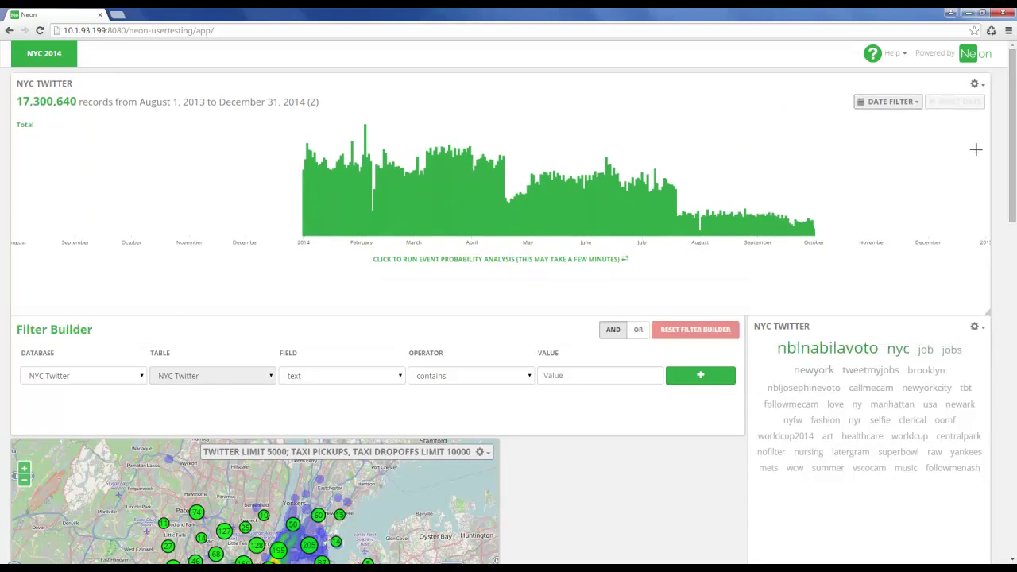
left_click_drag(988, 154, 729, 154)
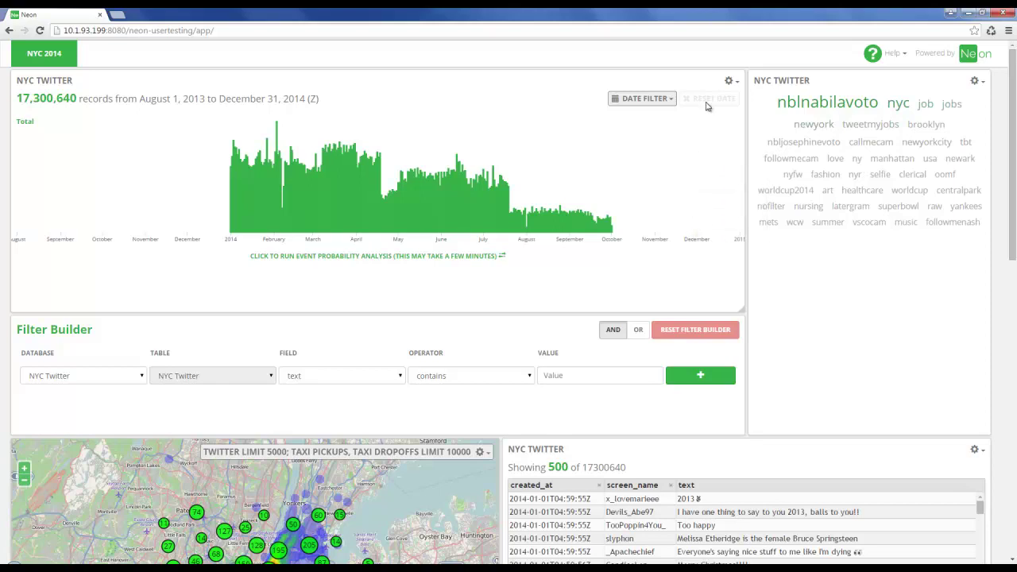
Review the timeline's date granularity and show focus options, and look over the hashtag cloud.
left_click(731, 90)
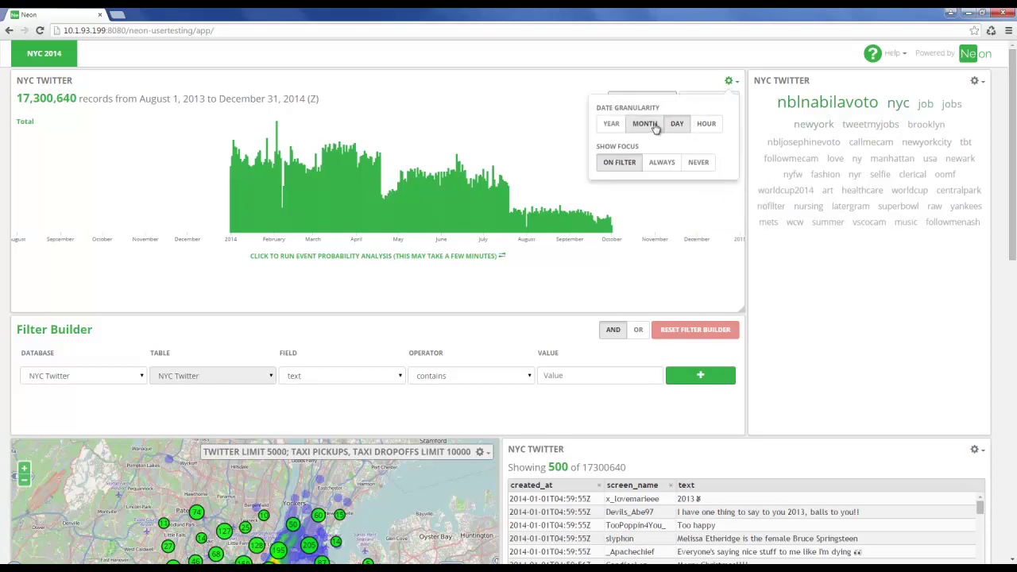
left_click(740, 86)
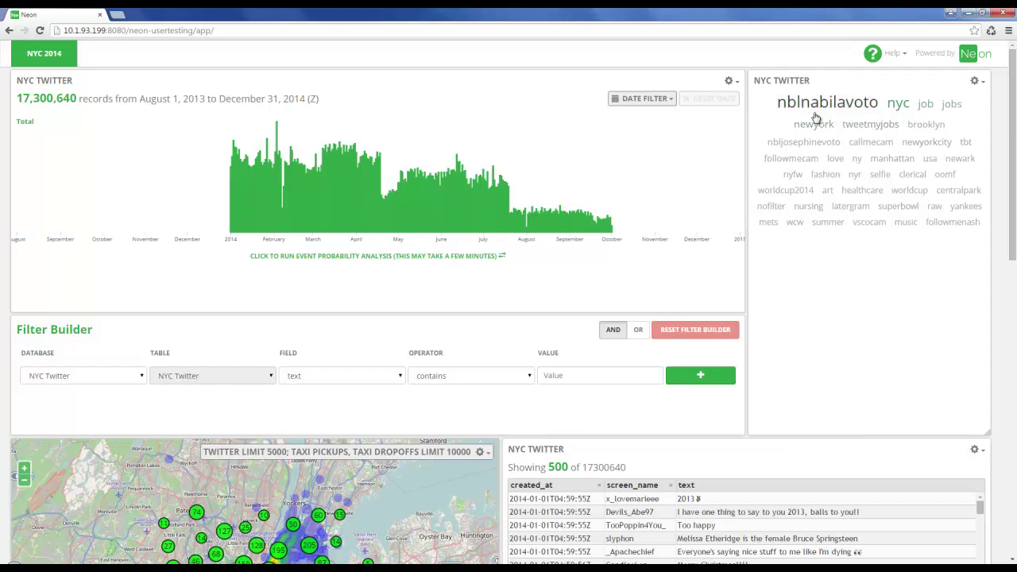
mouse_move(816, 118)
Inspect the tweets in the map cluster at Long Beach, and close their list.
left_click_drag(1012, 171, 1015, 317)
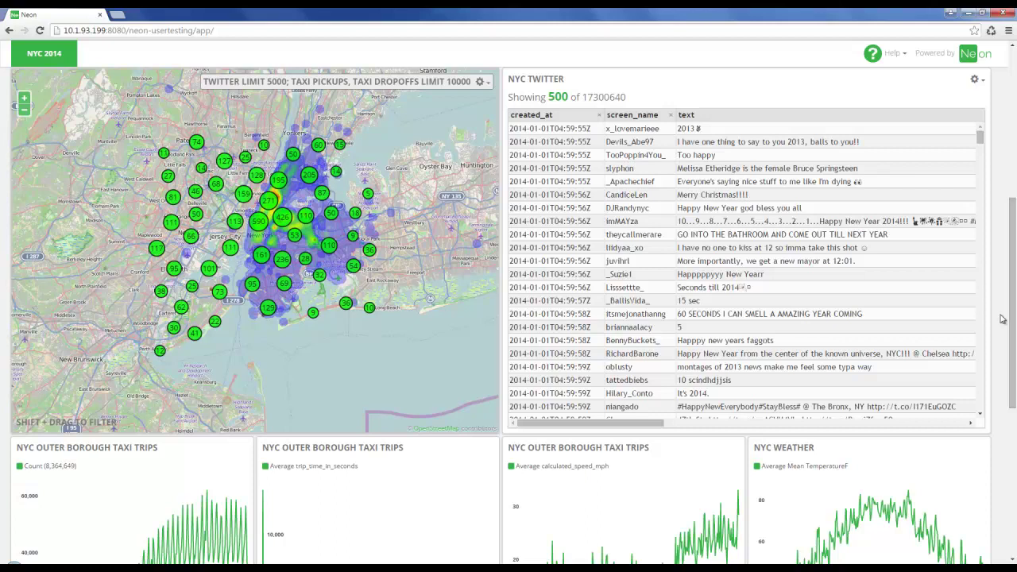
left_click(369, 309)
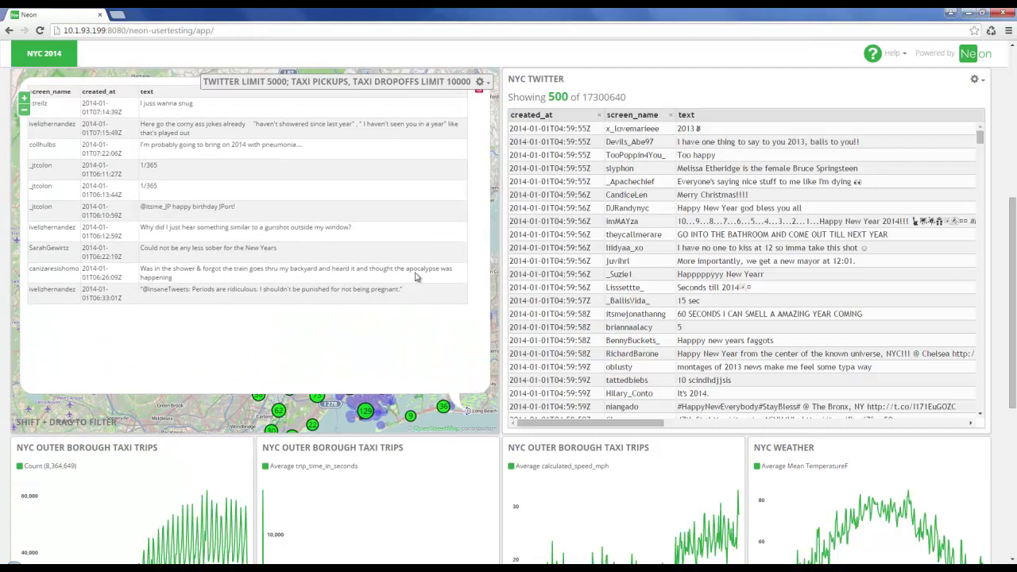
left_click(480, 92)
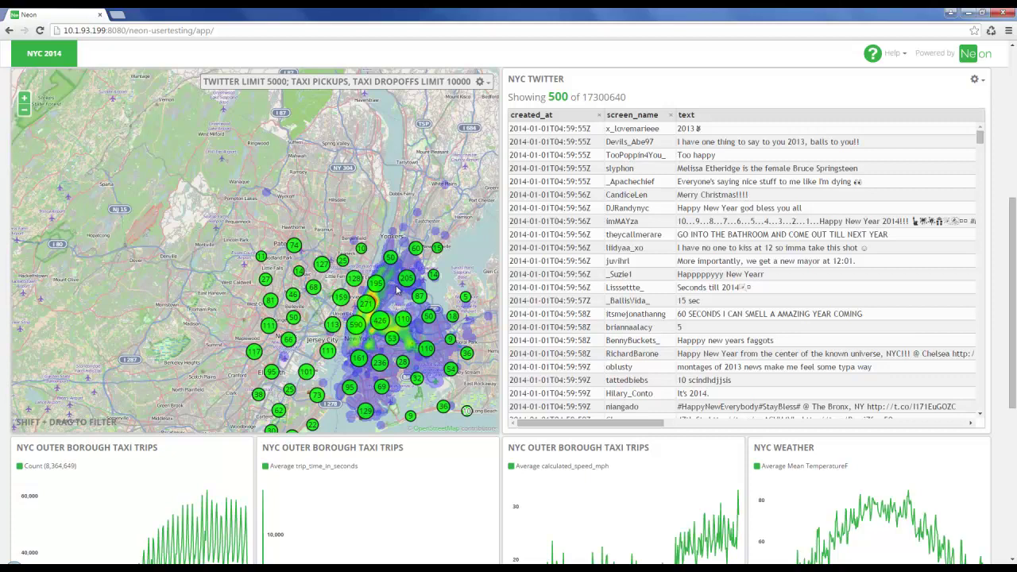
Look more closely at the tweet clusters and taxi heat map around Manhattan and the Bronx.
left_click_drag(395, 289, 306, 280)
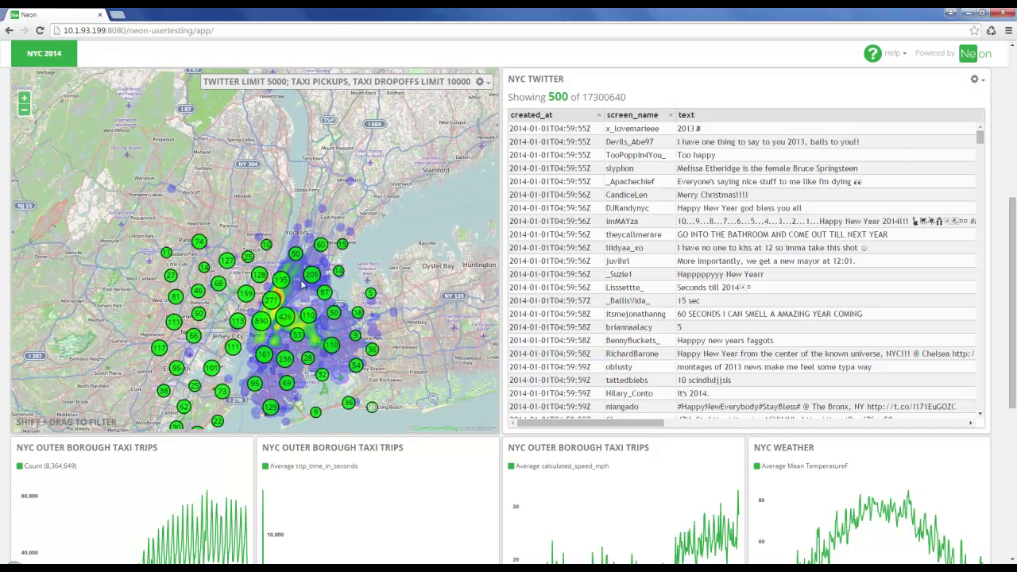
scroll(299, 278, "up", 2)
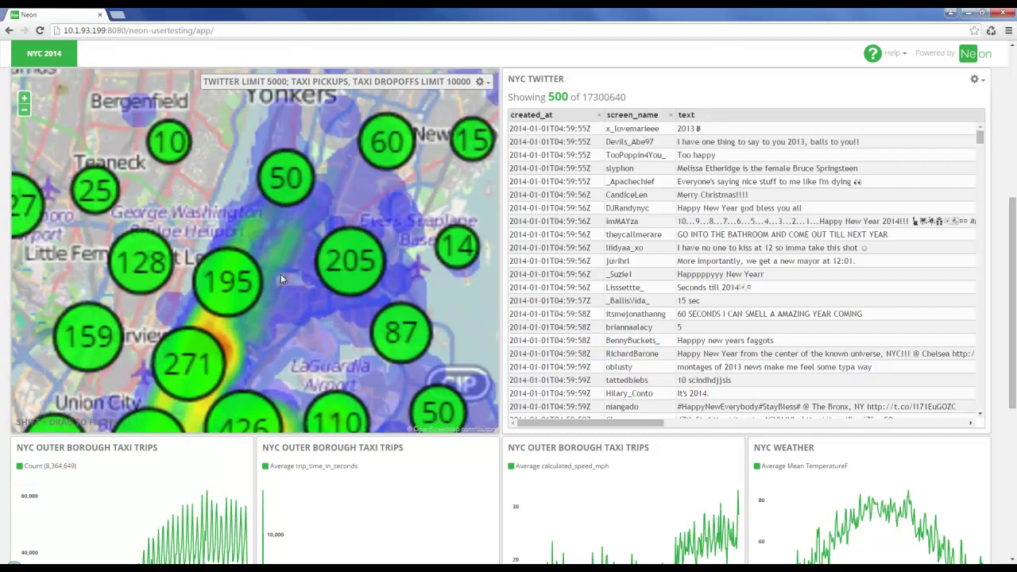
scroll(294, 278, "down", 2)
left_click(25, 109)
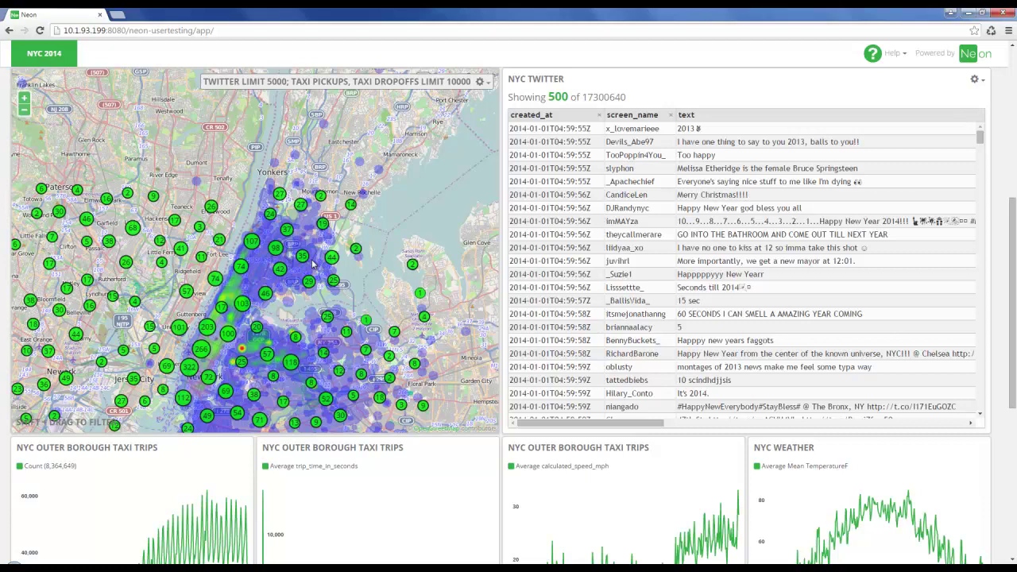
Switch the Twitter layer's visibility and filter options off and on again, and reset the map view.
left_click(481, 83)
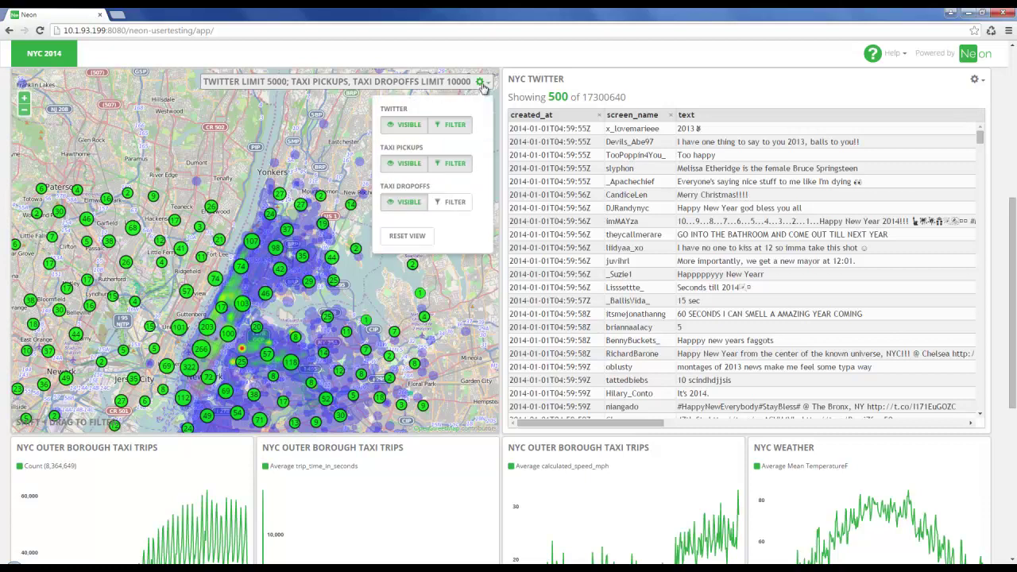
left_click(404, 127)
left_click(405, 127)
left_click(457, 130)
left_click(457, 130)
left_click(408, 237)
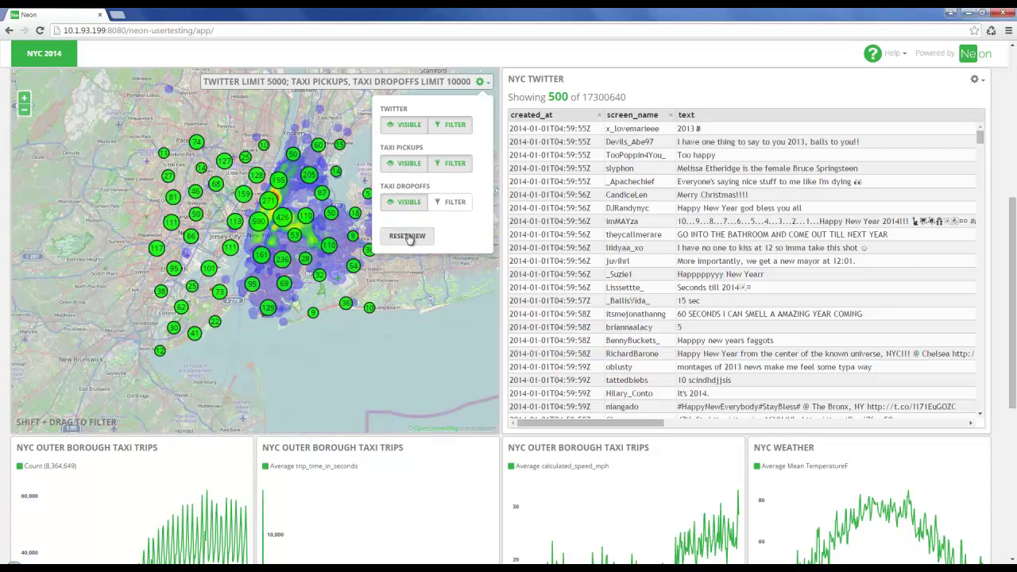
left_click(479, 82)
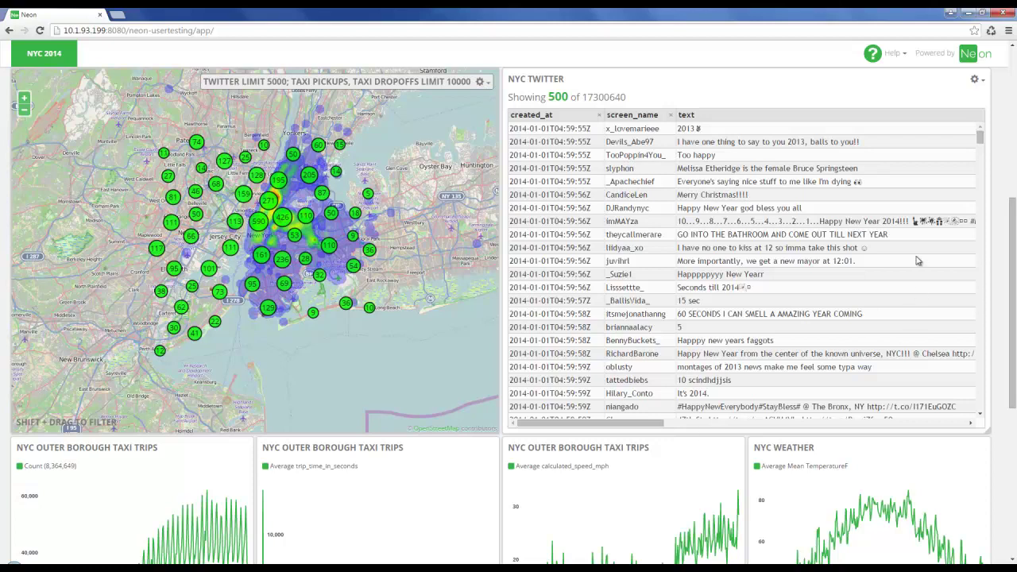
Examine the tweet table and the outer borough taxi trip and weather charts below it.
left_click_drag(563, 423, 527, 424)
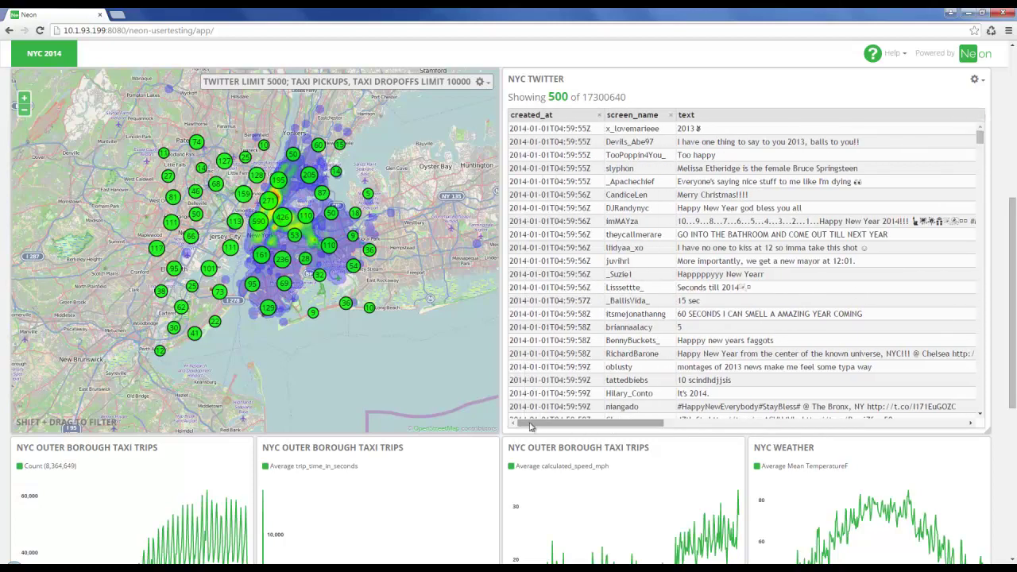
left_click_drag(1012, 399, 1013, 549)
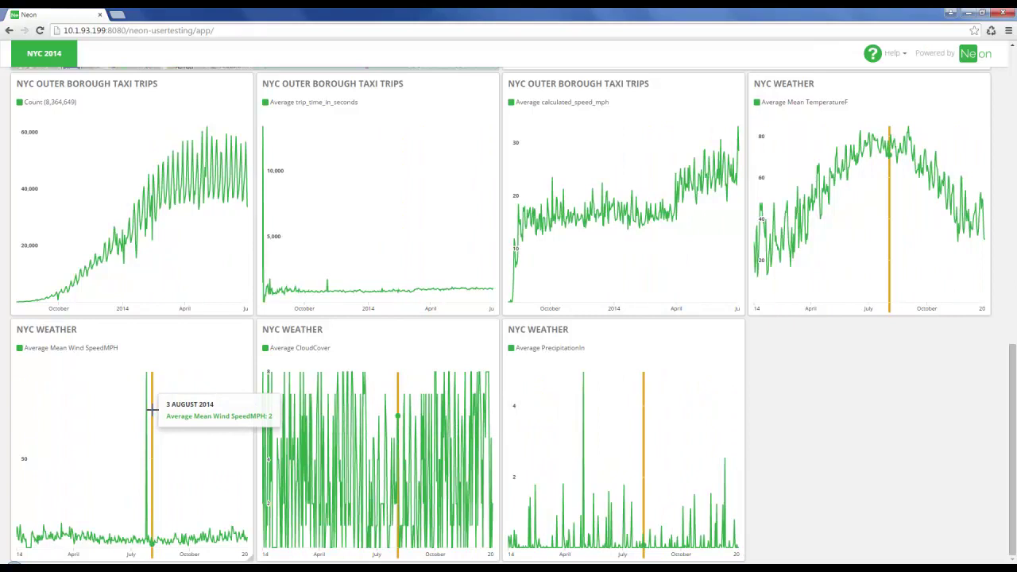
Add a Filter Builder condition on the NYC Twitter data for text that contains "parade".
left_click_drag(1013, 390, 1015, 109)
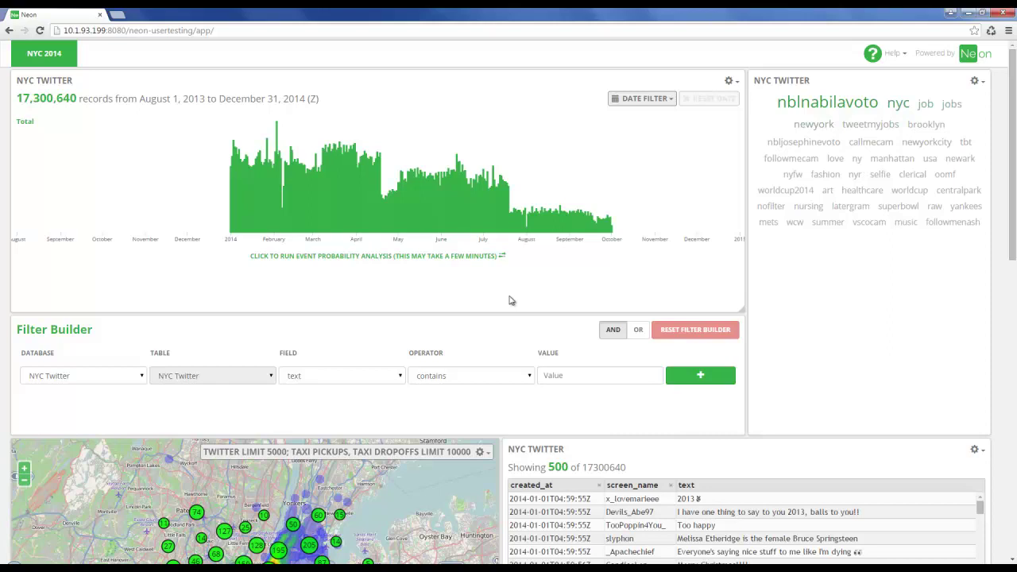
left_click(553, 374)
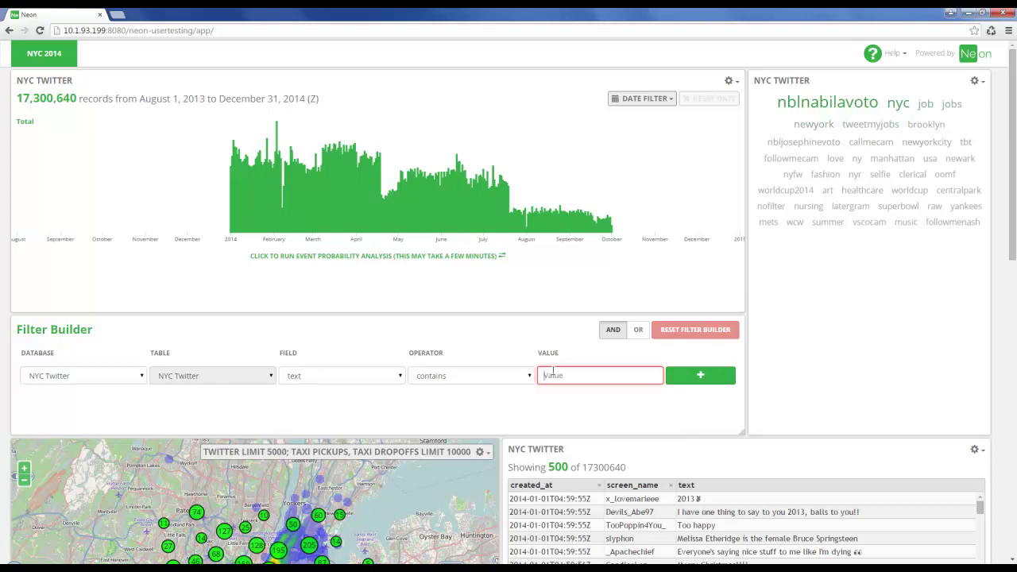
type("parade")
key("Return")
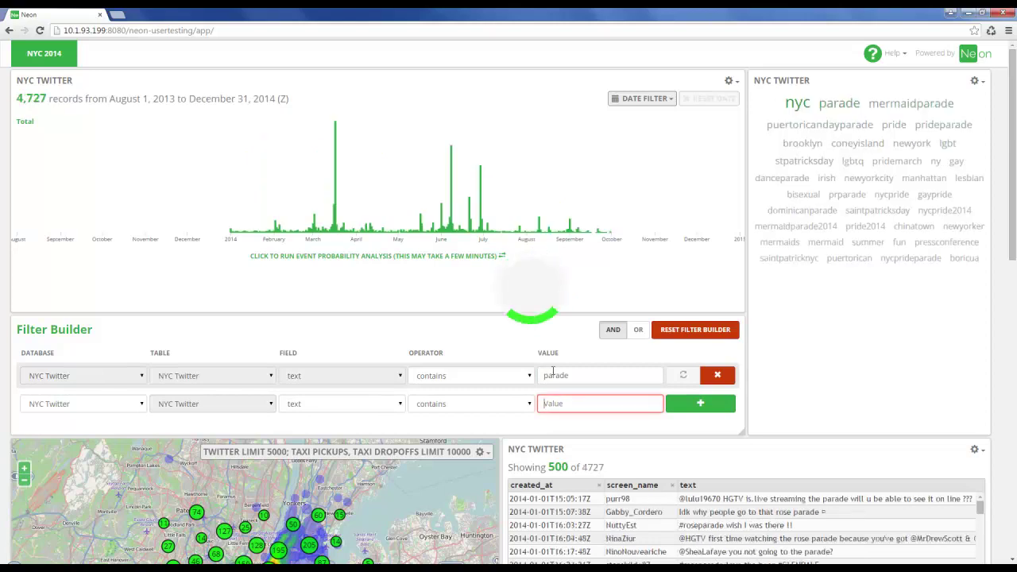
left_click(542, 377)
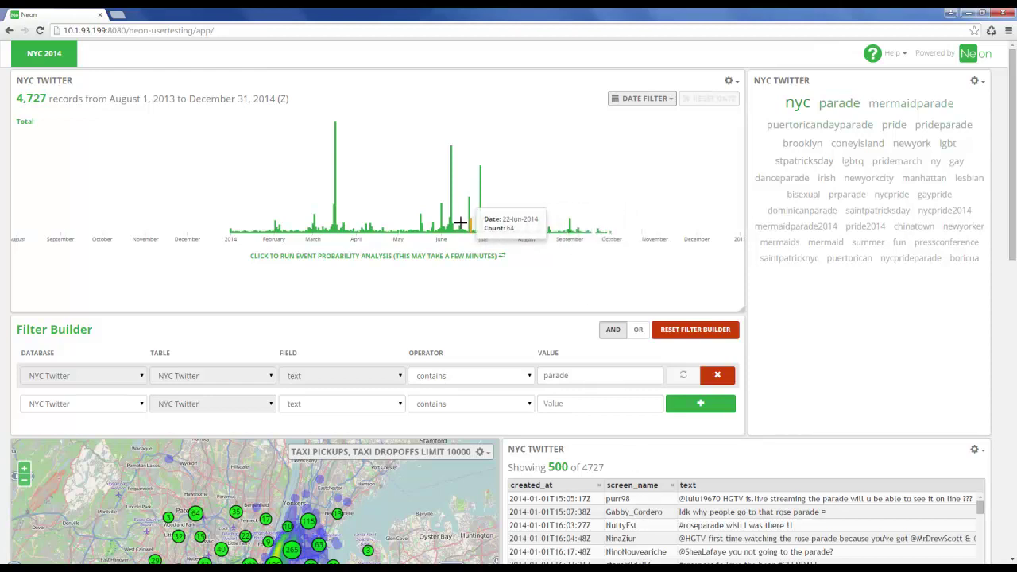
Filter the timeline to the March 17, 2014 spike, and check the date filter's calendars without changing the dates.
left_click(336, 220)
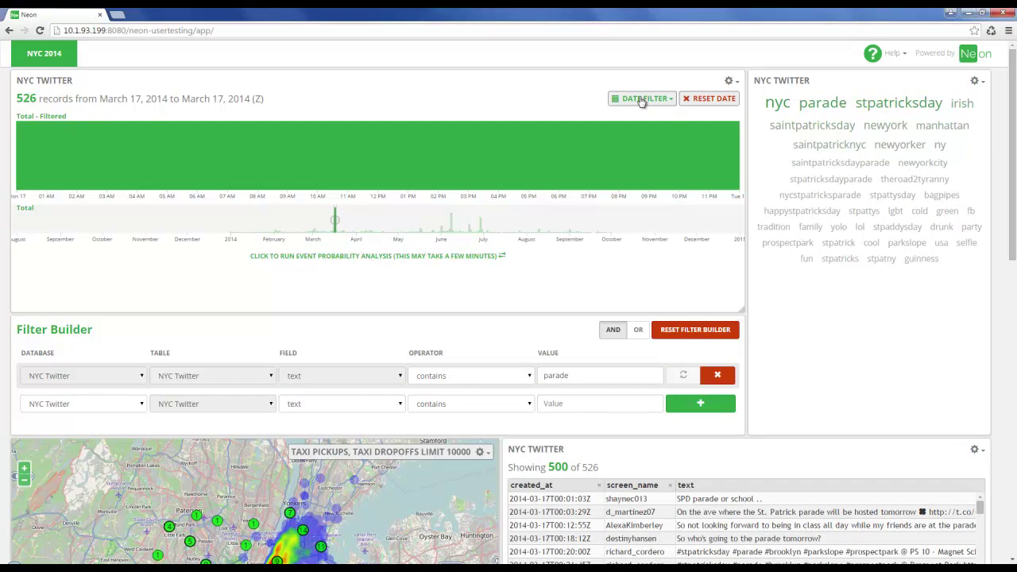
left_click(643, 100)
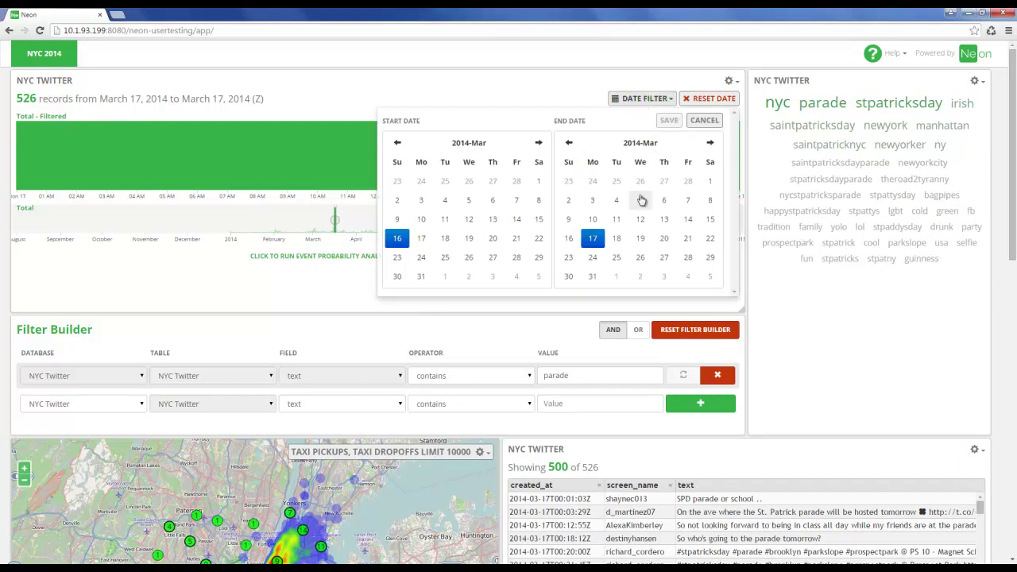
left_click(706, 125)
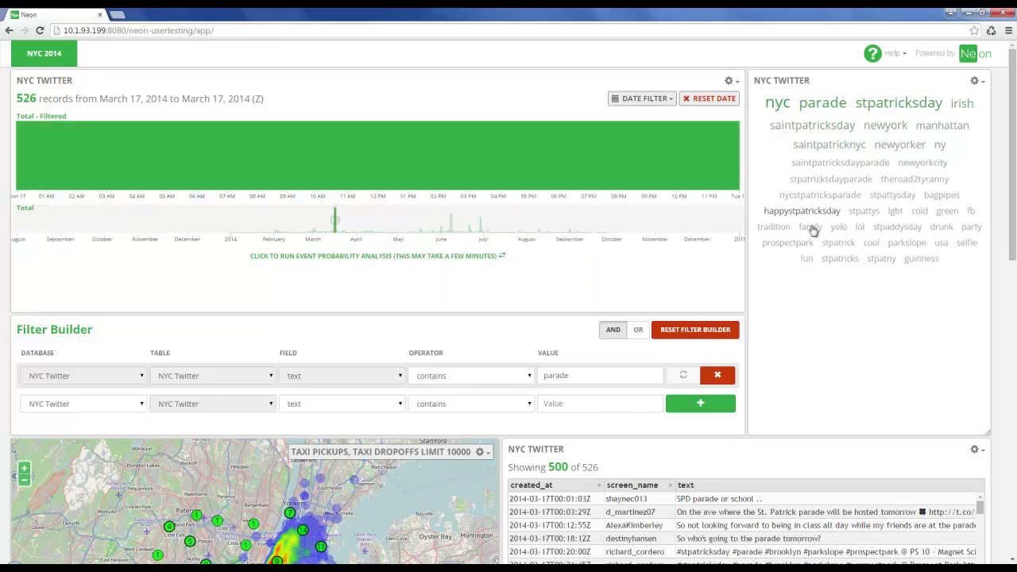
Filter the map to a rectangle over Midtown Manhattan that covers Rockefeller Center and Grand Central Terminal.
left_click_drag(1015, 221, 1015, 367)
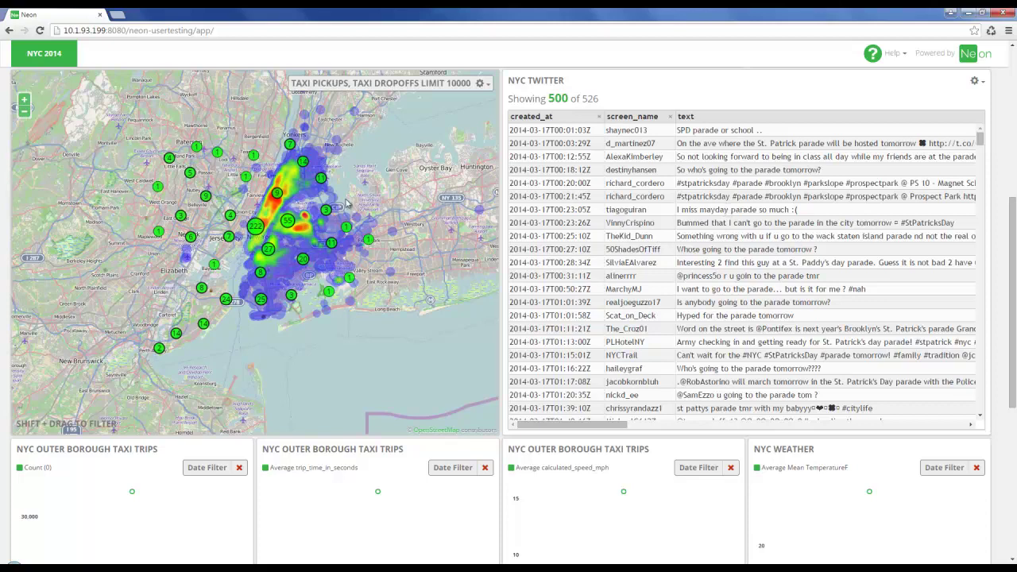
scroll(267, 226, "up", 2)
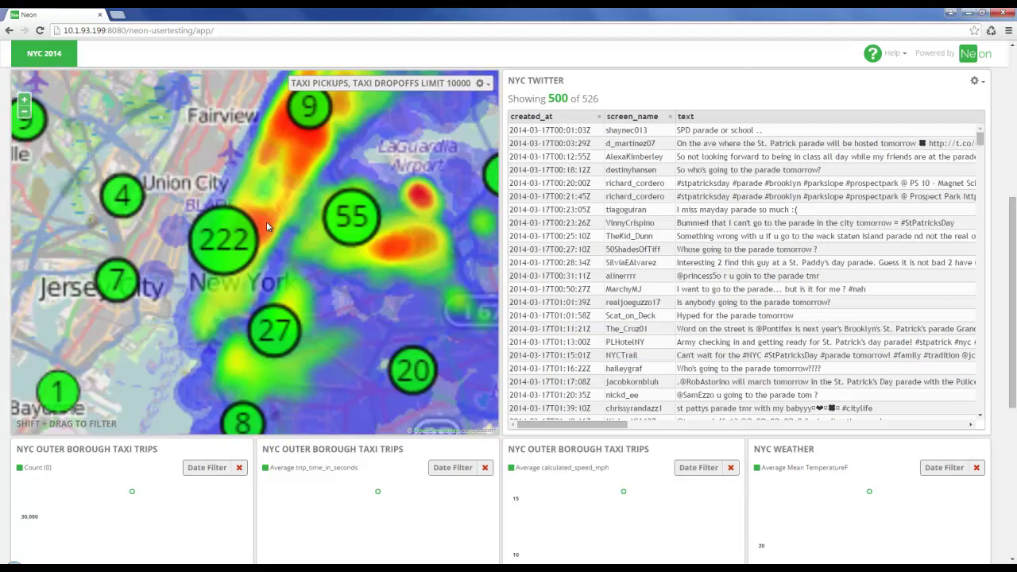
scroll(266, 221, "down", 2)
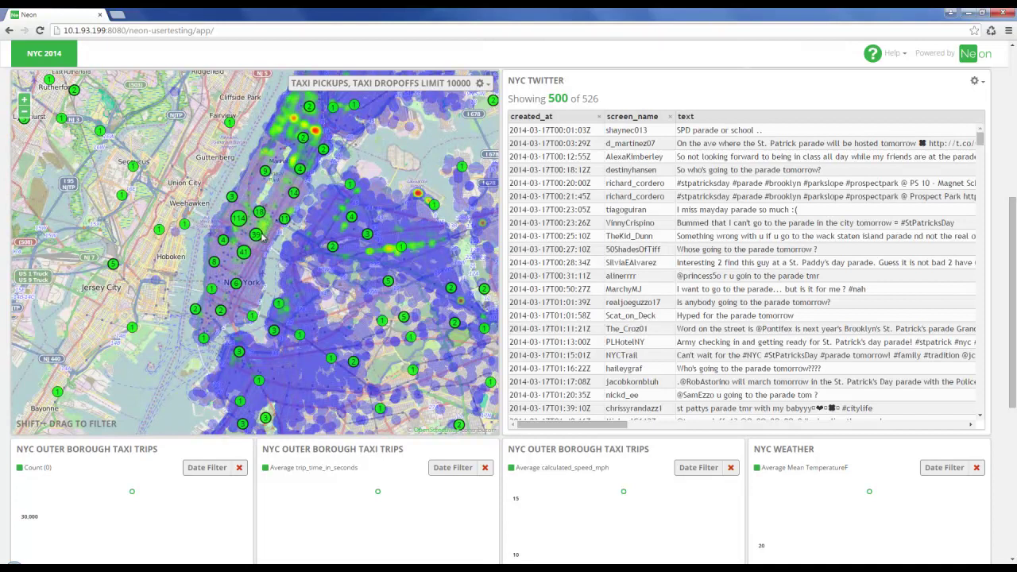
scroll(260, 235, "up", 2)
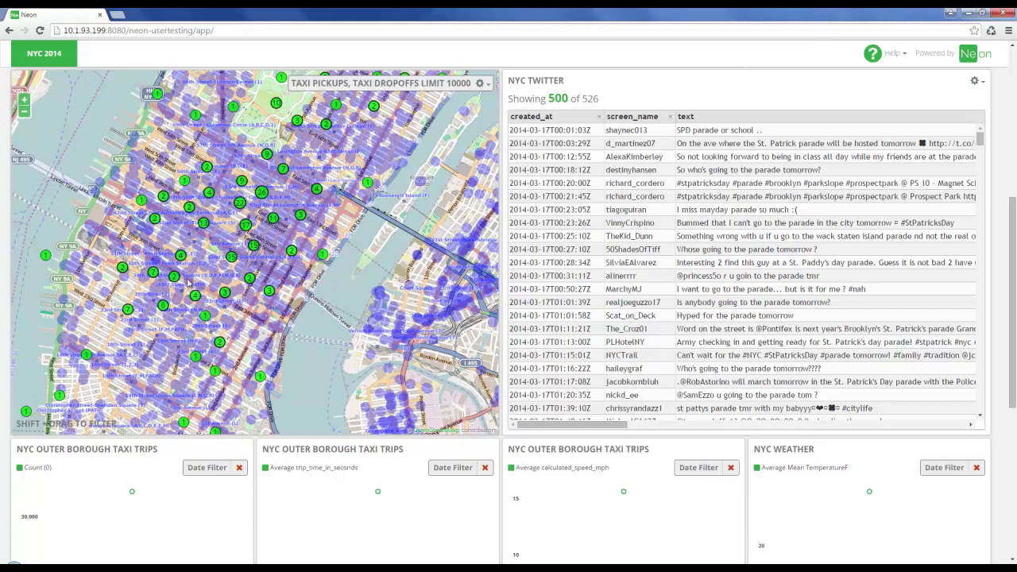
left_click_drag(188, 282, 314, 171)
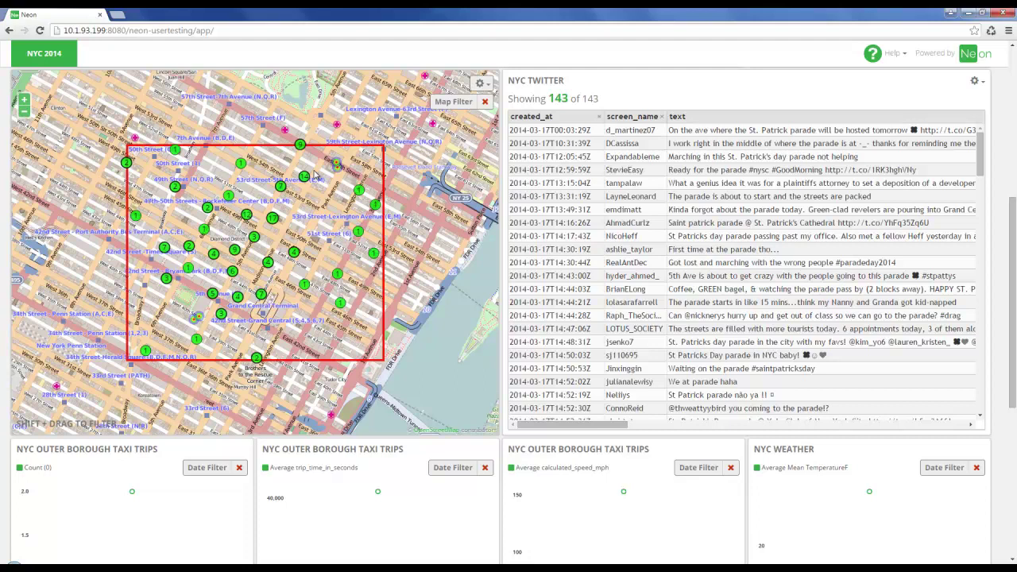
Apply the map area filter to taxi dropoffs instead of taxi pickups, keeping it on for Twitter.
left_click(484, 85)
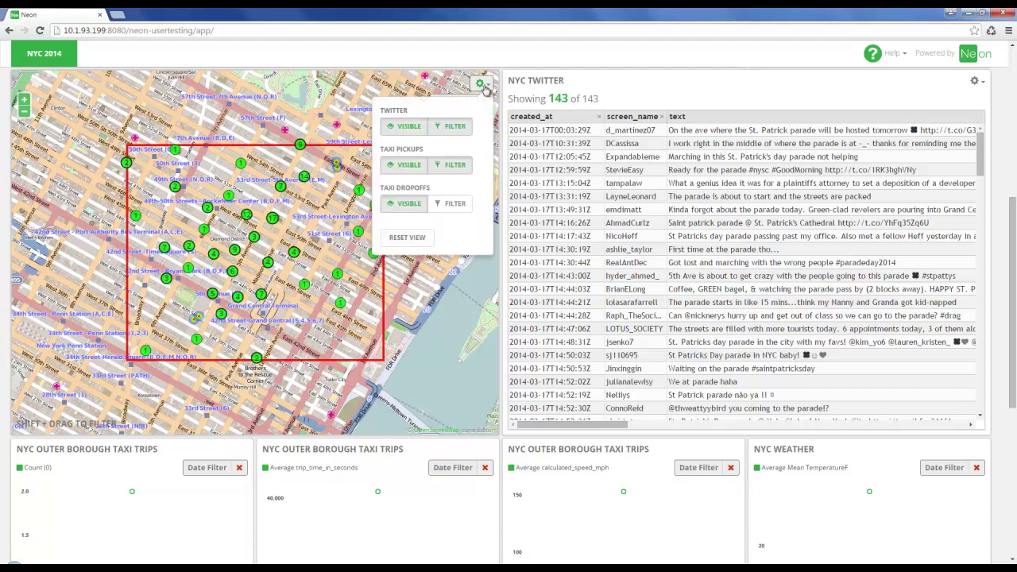
left_click(455, 205)
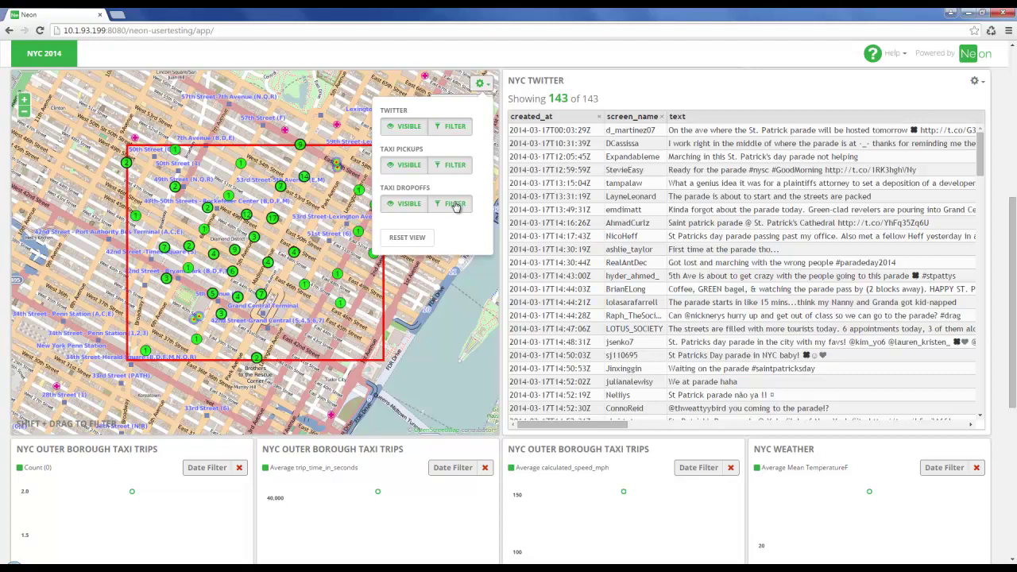
left_click(455, 172)
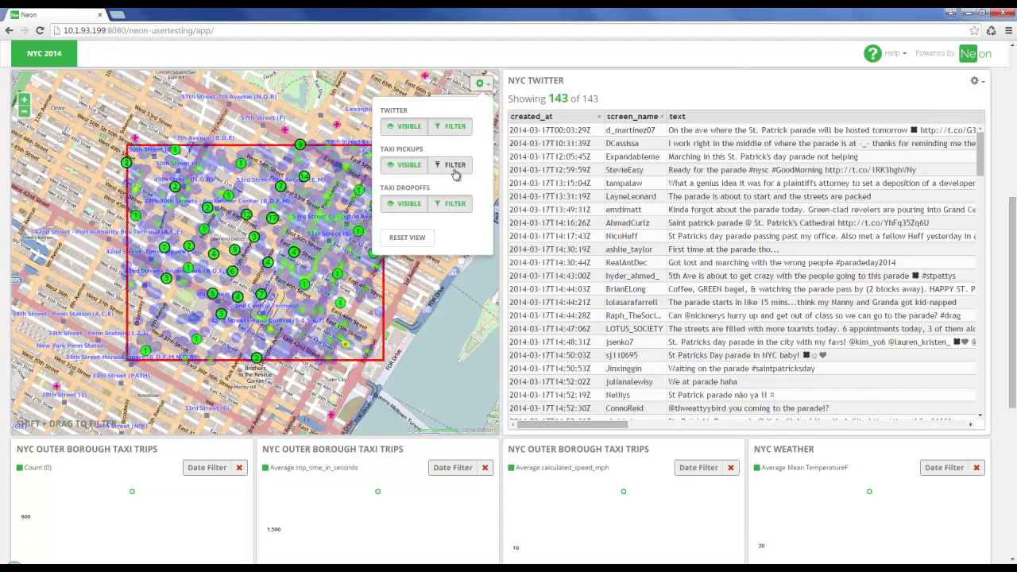
left_click(456, 161)
Examine the taxi activity around the filtered Midtown area and the date-filtered taxi and weather charts.
scroll(333, 219, "down", 2)
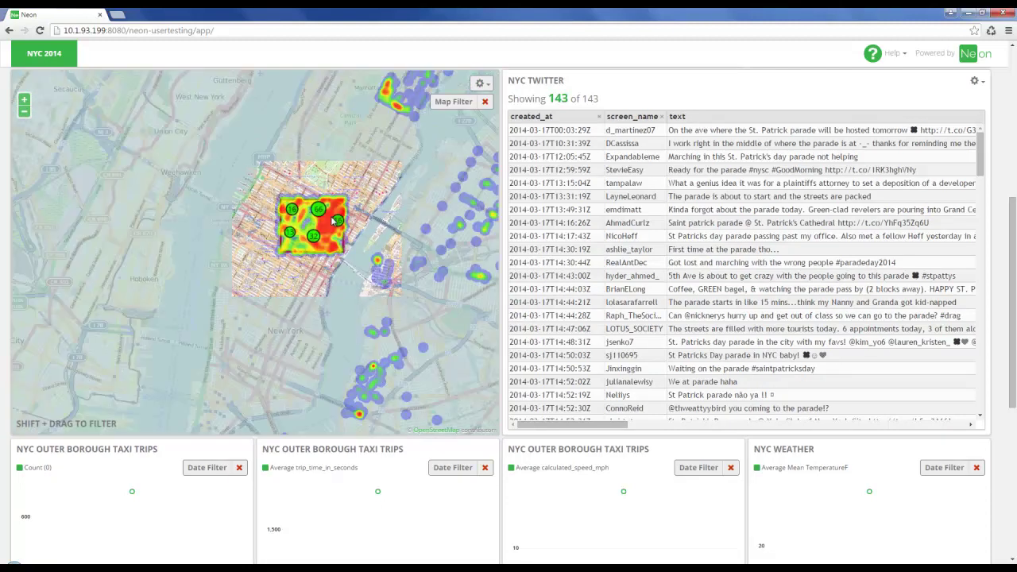
left_click_drag(407, 192, 320, 223)
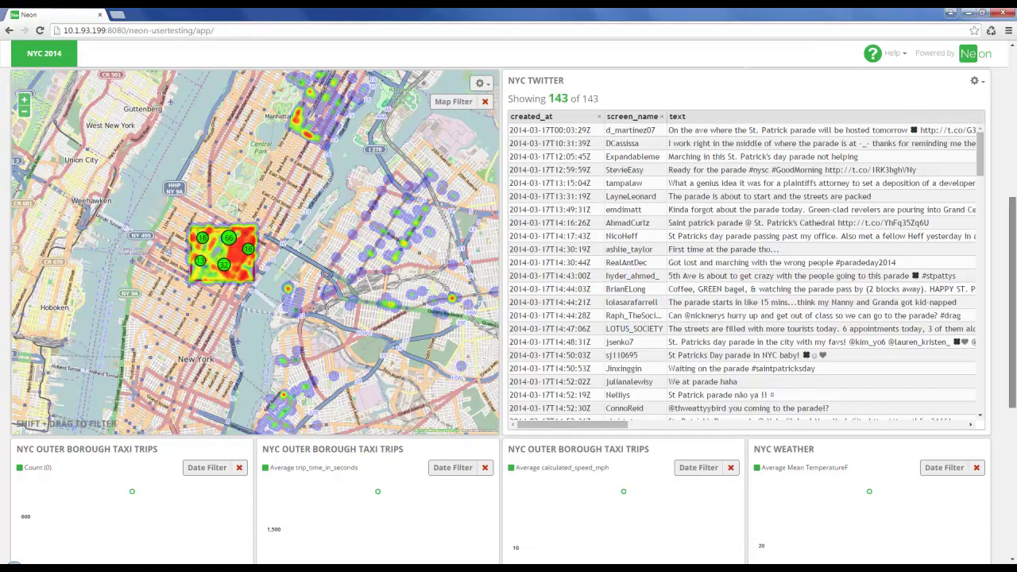
left_click_drag(1014, 254, 1015, 402)
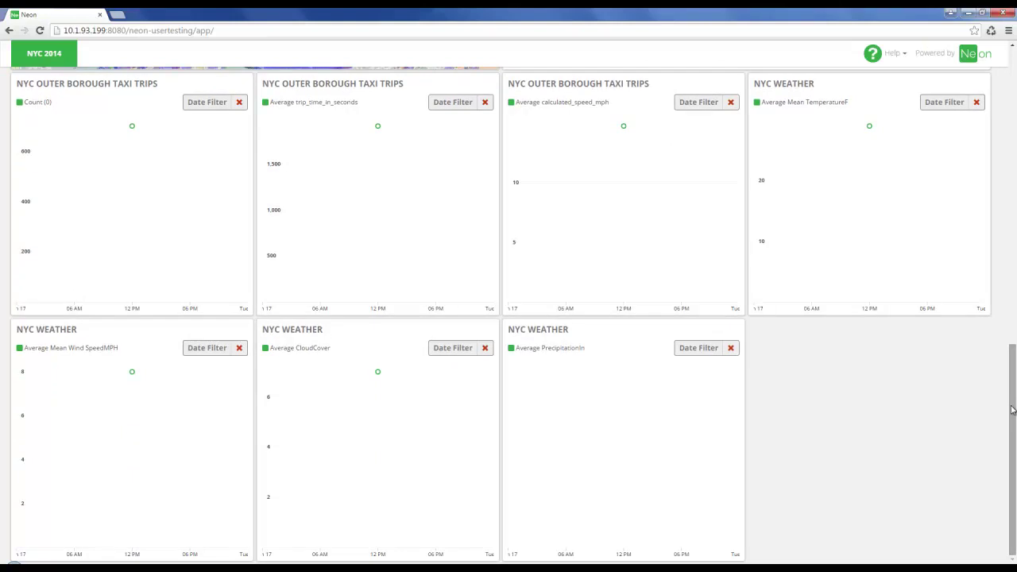
Read the March 17, 2014 values for trip count, average trip time and average speed in the outer borough taxi charts.
mouse_move(125, 299)
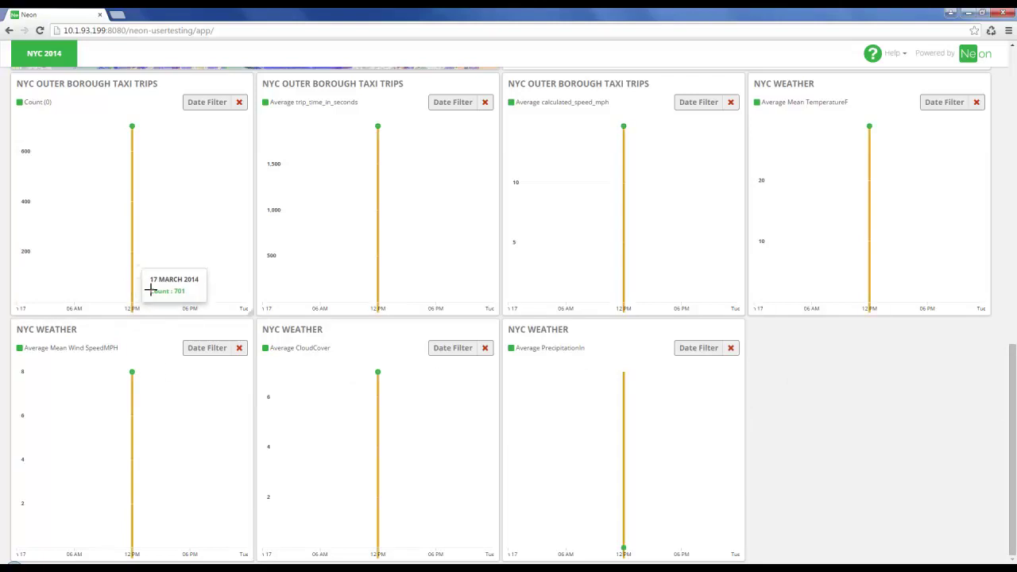
mouse_move(381, 285)
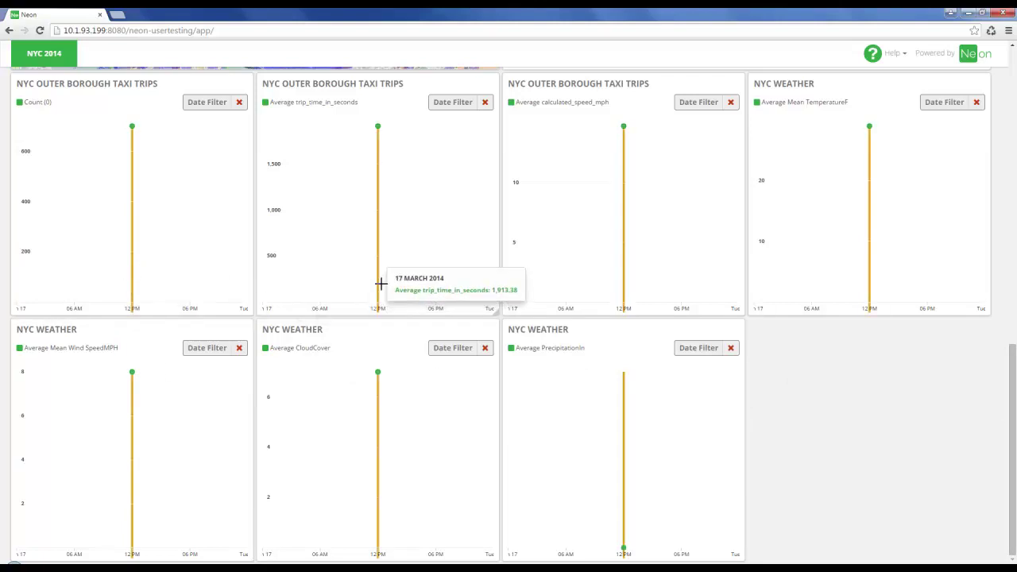
mouse_move(623, 270)
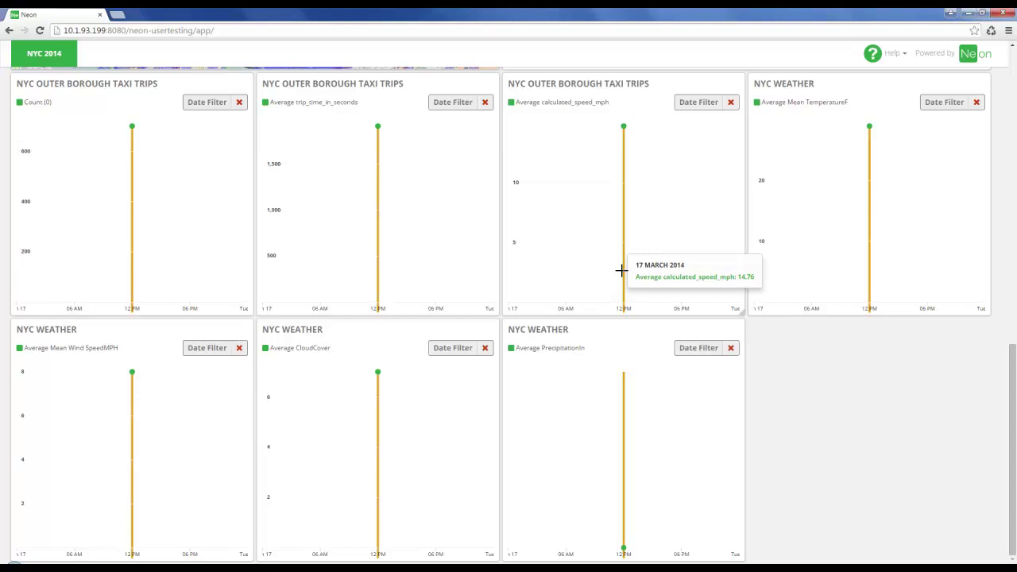
Remove the date filter from the taxi and weather charts, and review the map and tweet table without it.
left_click(731, 111)
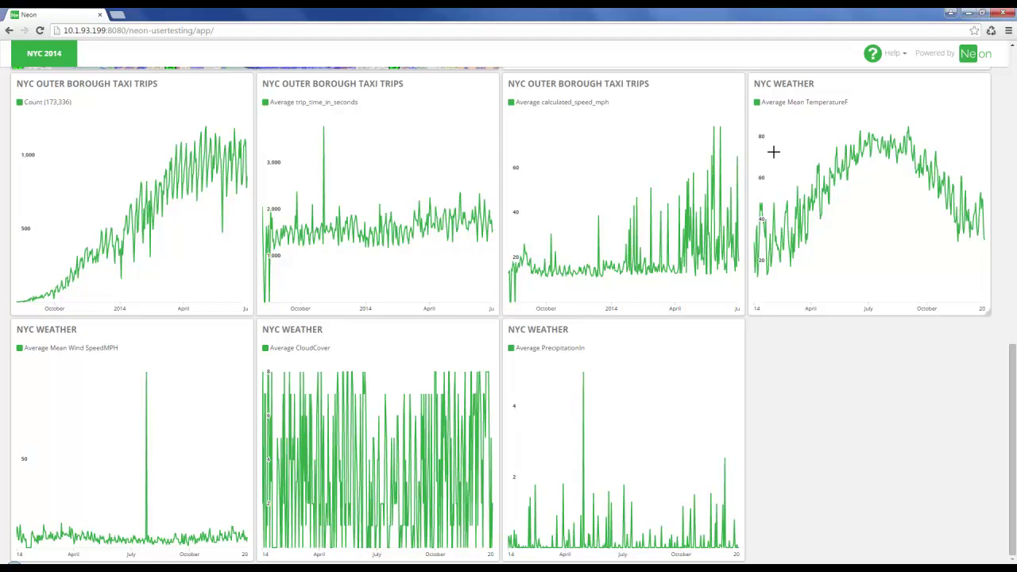
scroll(1013, 445, "up", 1)
left_click(1013, 155)
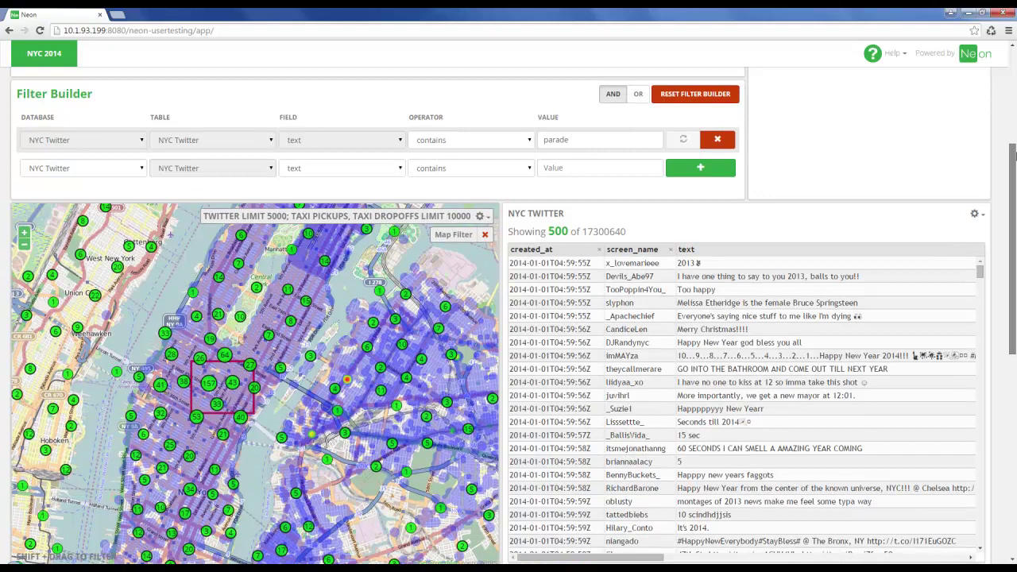
left_click_drag(1013, 155, 1013, 371)
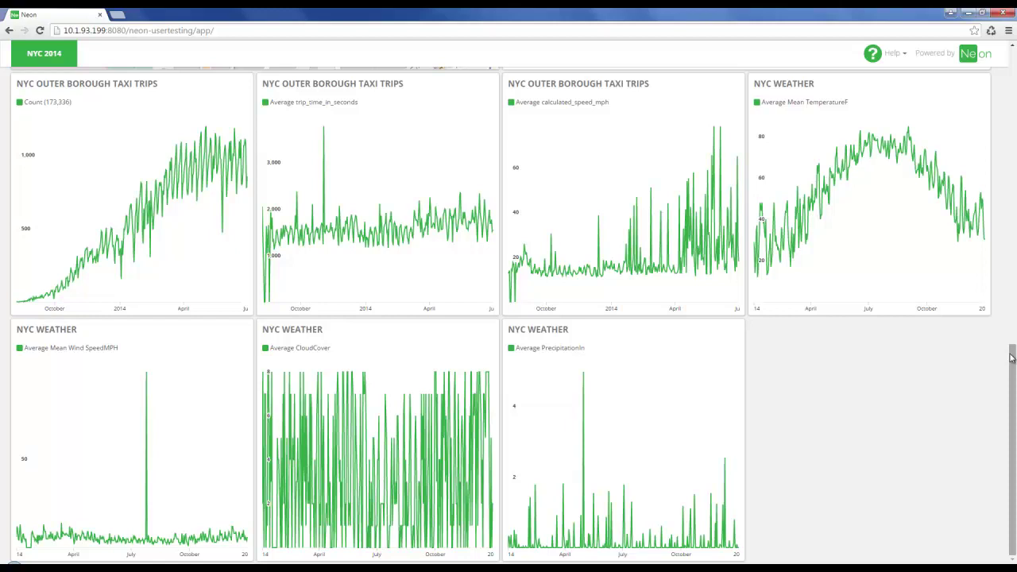
Move the NYC Weather precipitation chart to the top of the dashboard and widen it to the dashboard's left edge.
mouse_move(627, 331)
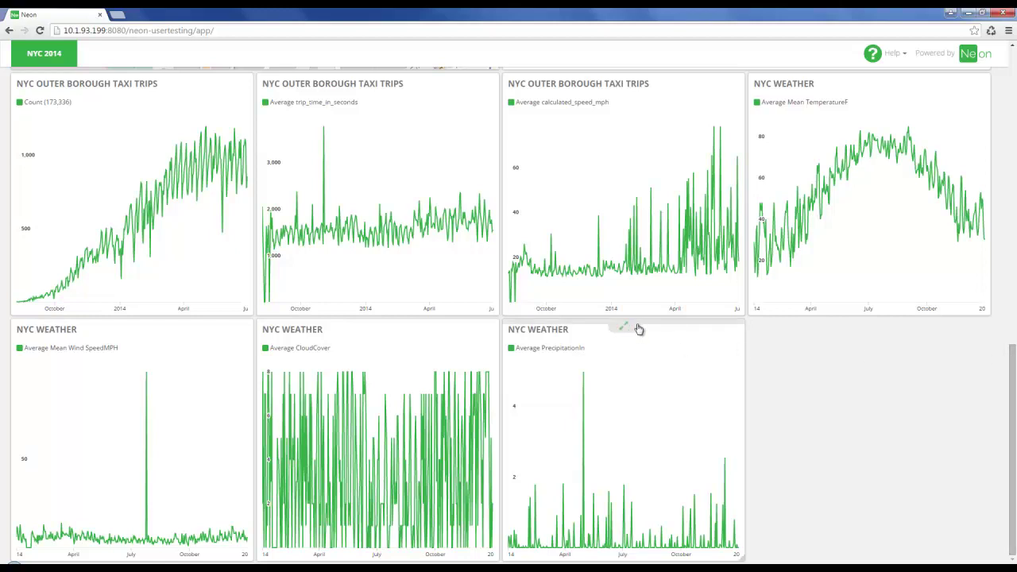
left_click_drag(649, 321, 650, 77)
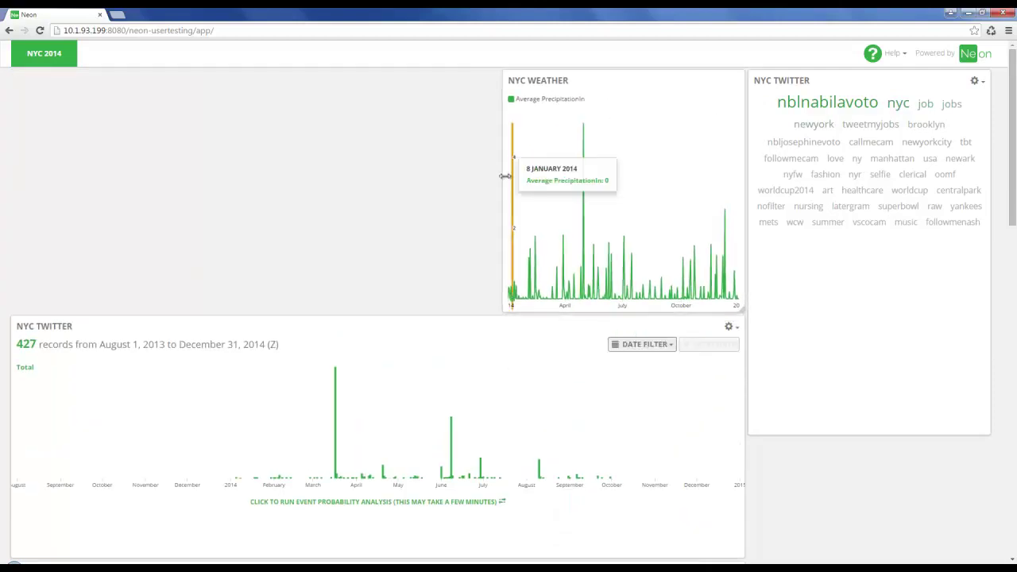
left_click_drag(504, 178, 13, 176)
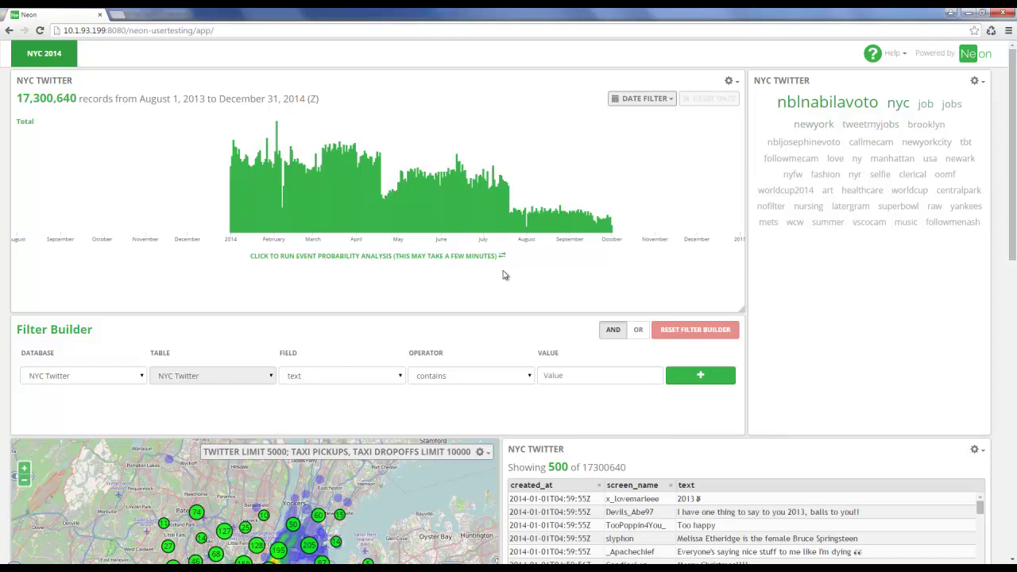
Check the available datasets and the help resources without choosing any of them.
left_click(44, 56)
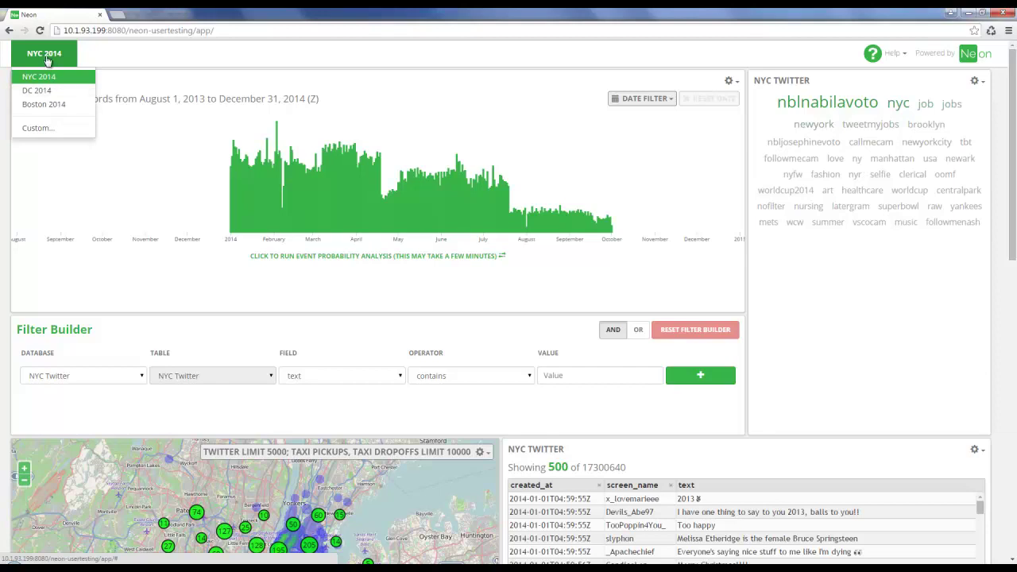
left_click(45, 59)
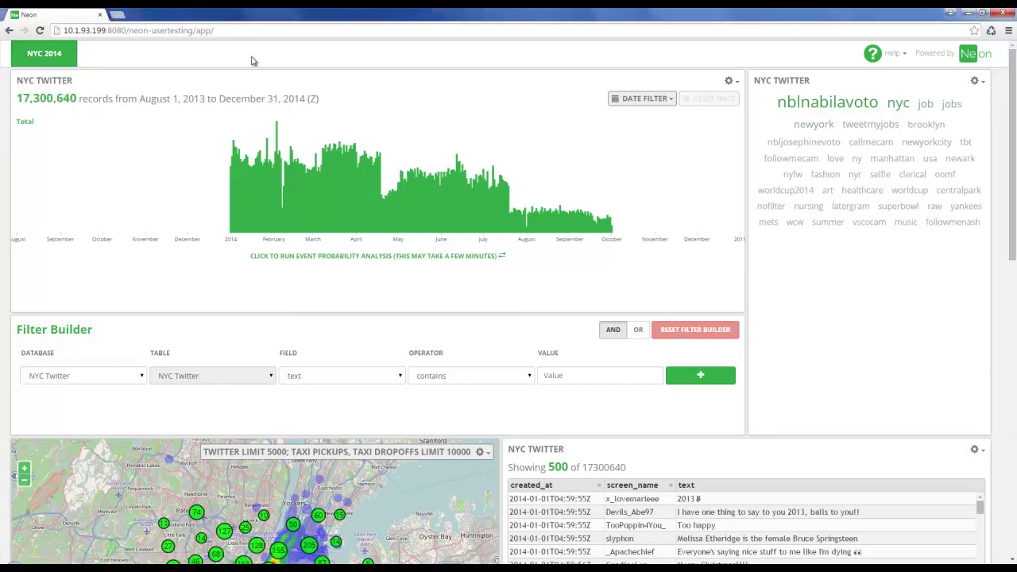
left_click(903, 58)
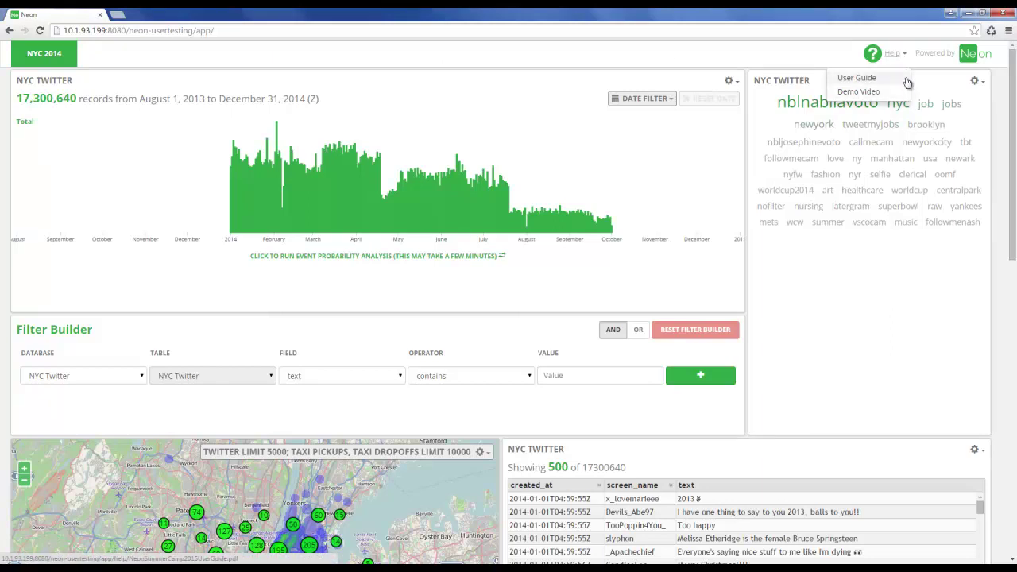
left_click(906, 62)
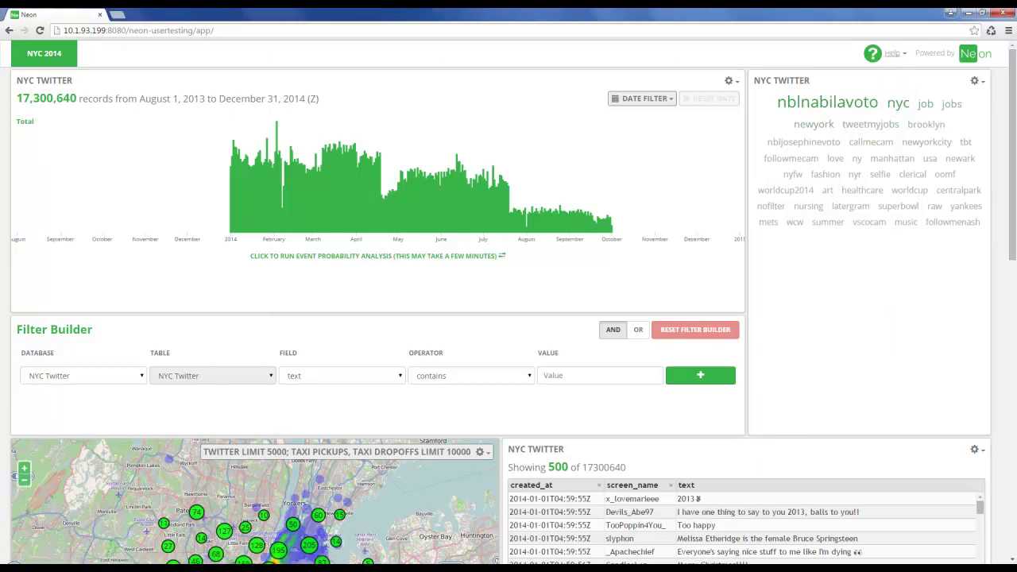